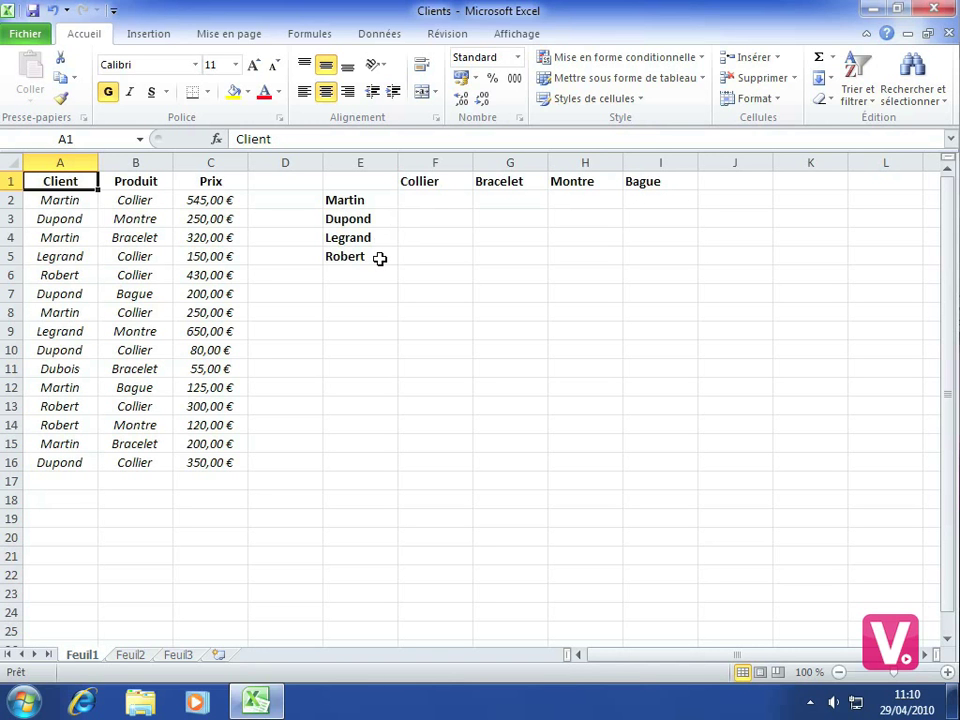
# Start a SOMMEPROD formula in cell F2 with the client condition (A2:A16=A2) as its first factor
pyautogui.click(427, 200)
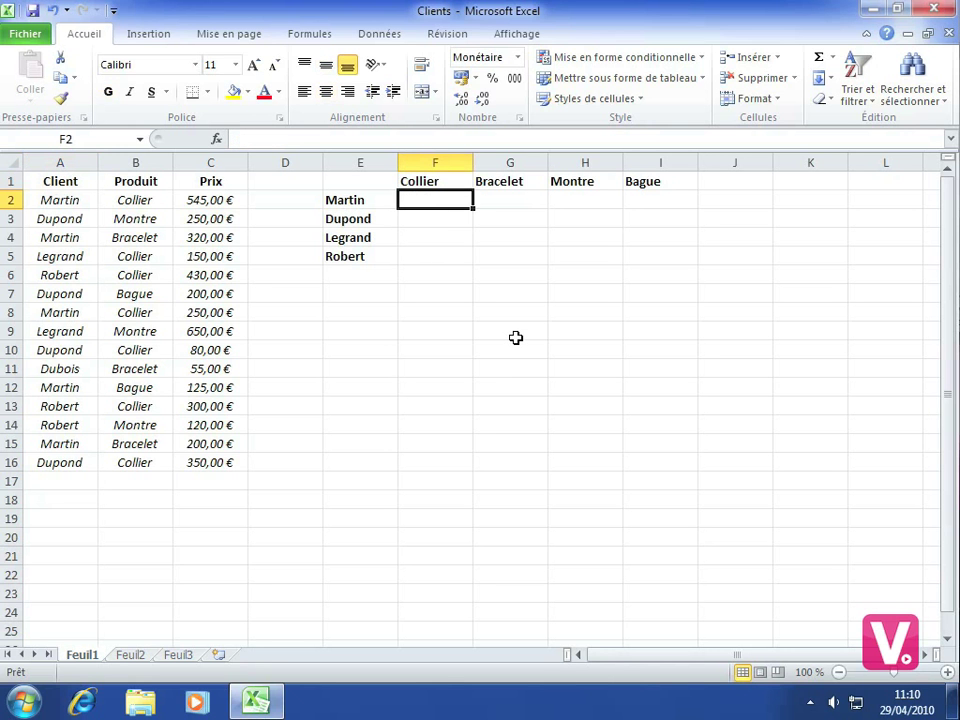
pyautogui.write('=')
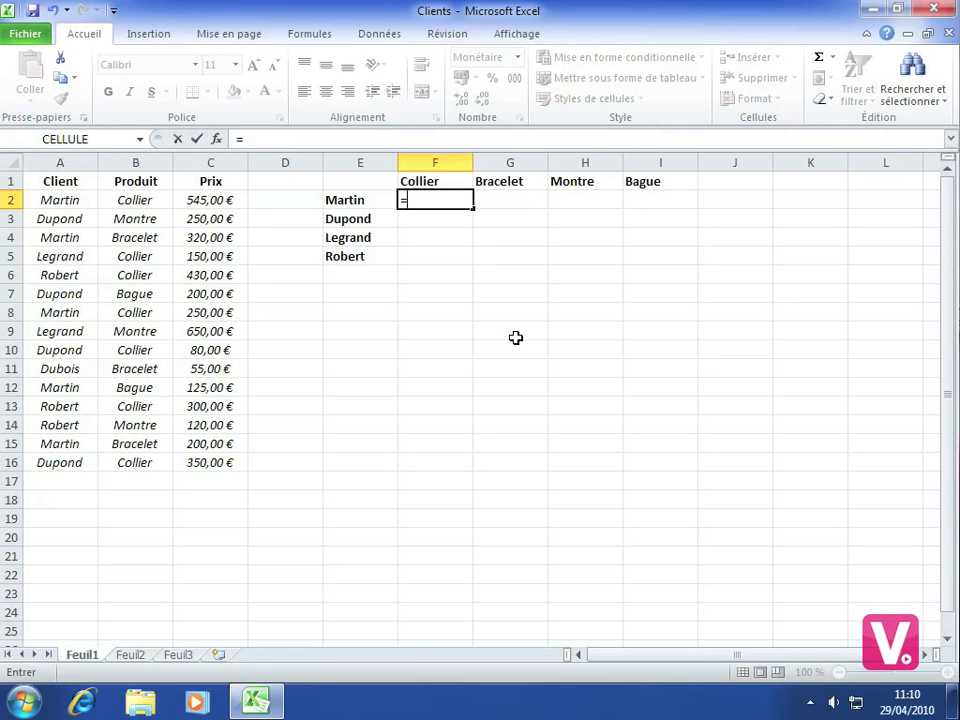
pyautogui.write('somme')
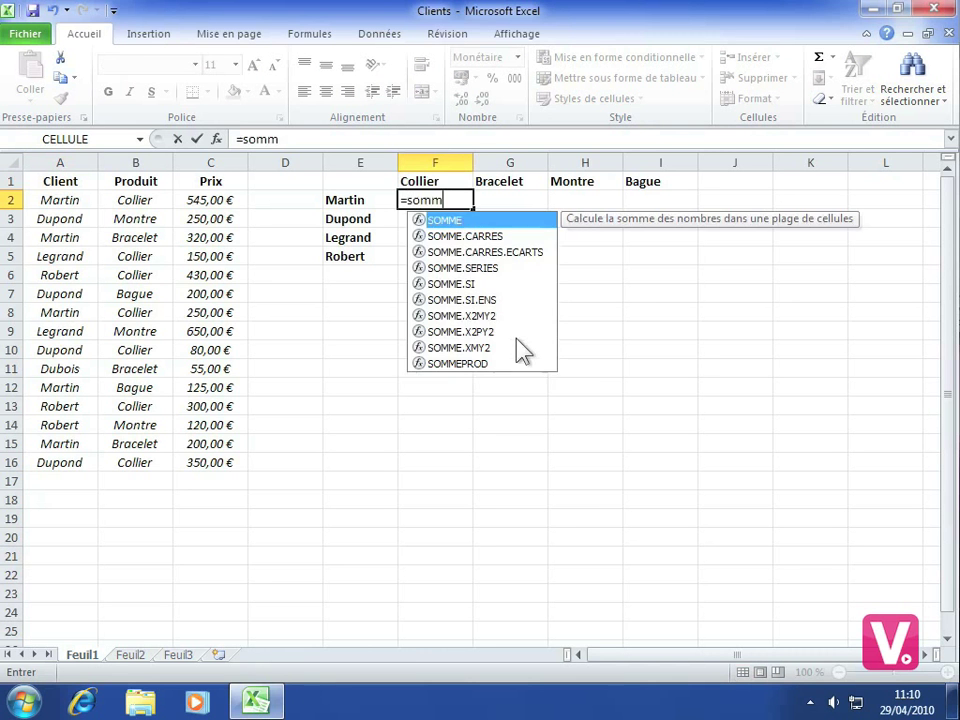
pyautogui.click(452, 366)
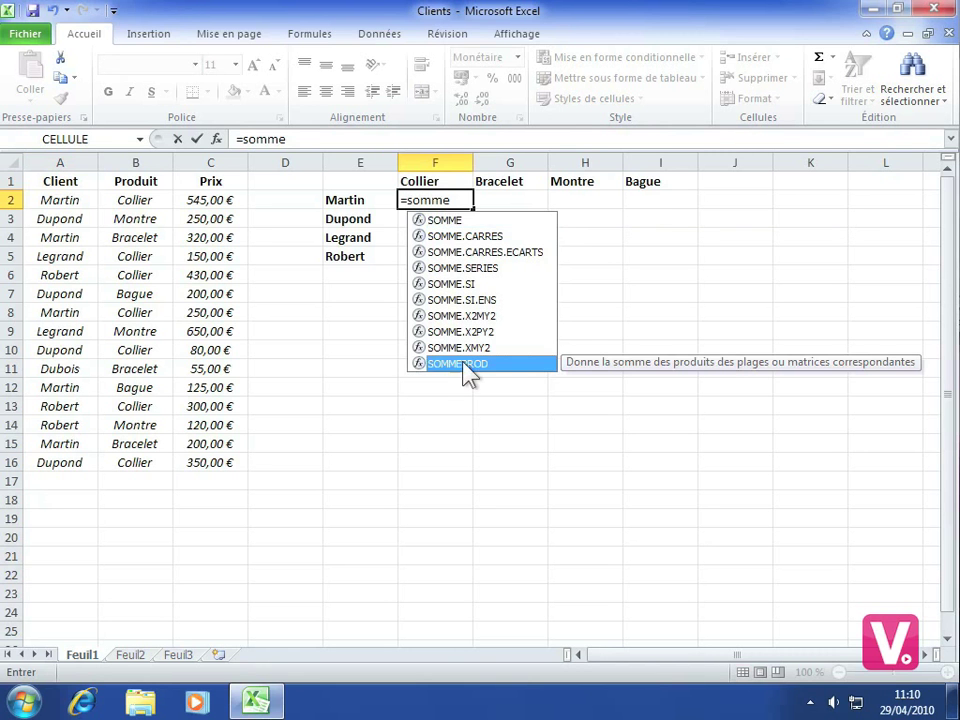
pyautogui.doubleClick(462, 364)
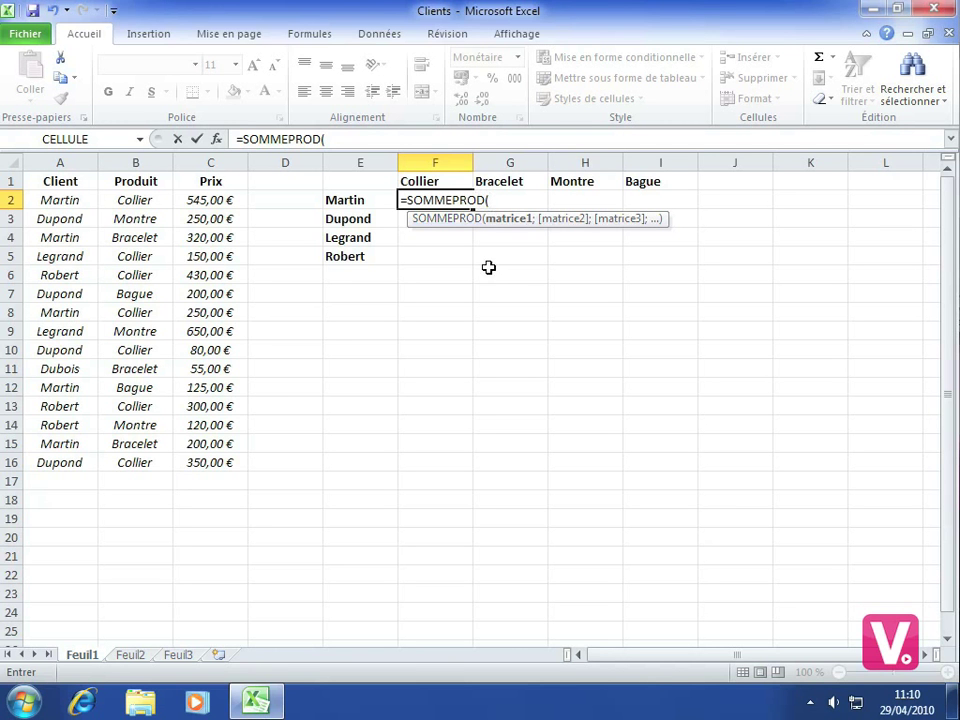
pyautogui.write('(')
pyautogui.moveTo(55, 199); pyautogui.dragTo(60, 462)
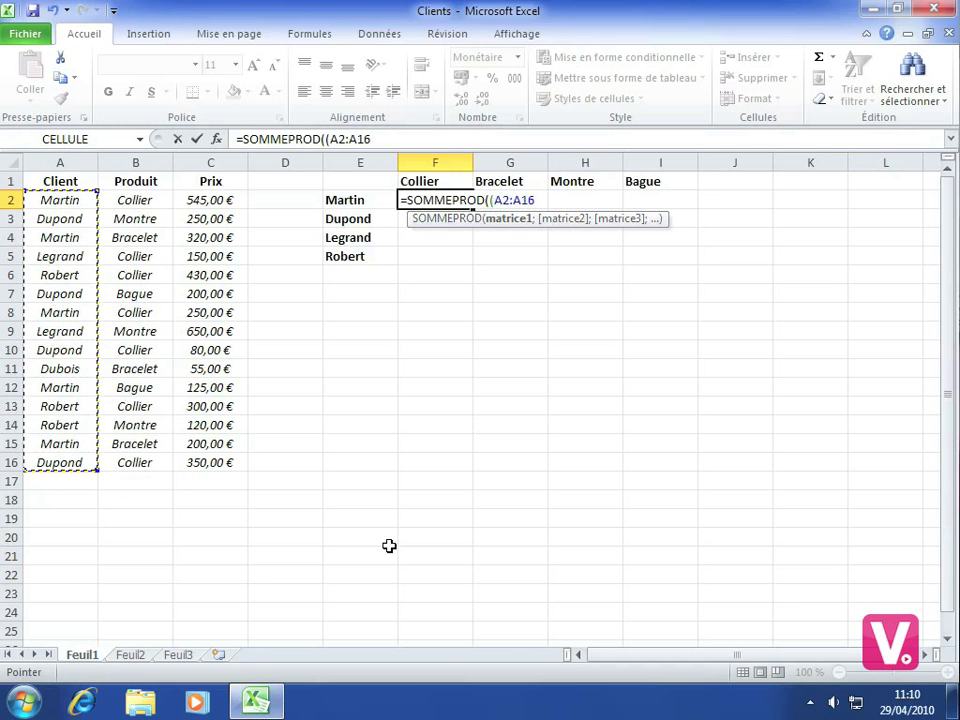
pyautogui.write('=')
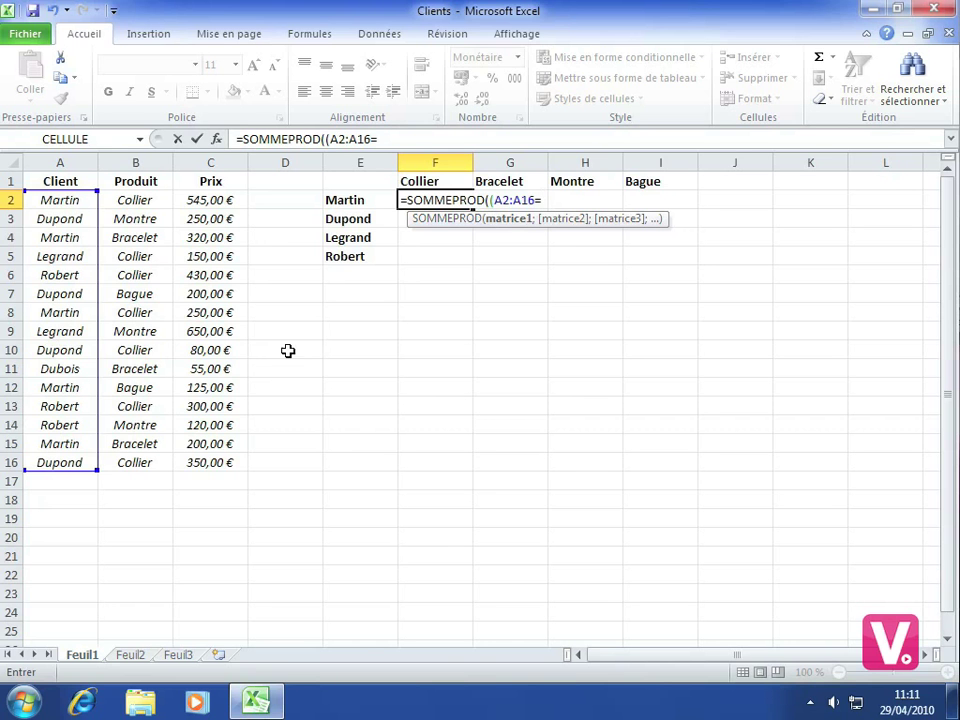
pyautogui.click(58, 200)
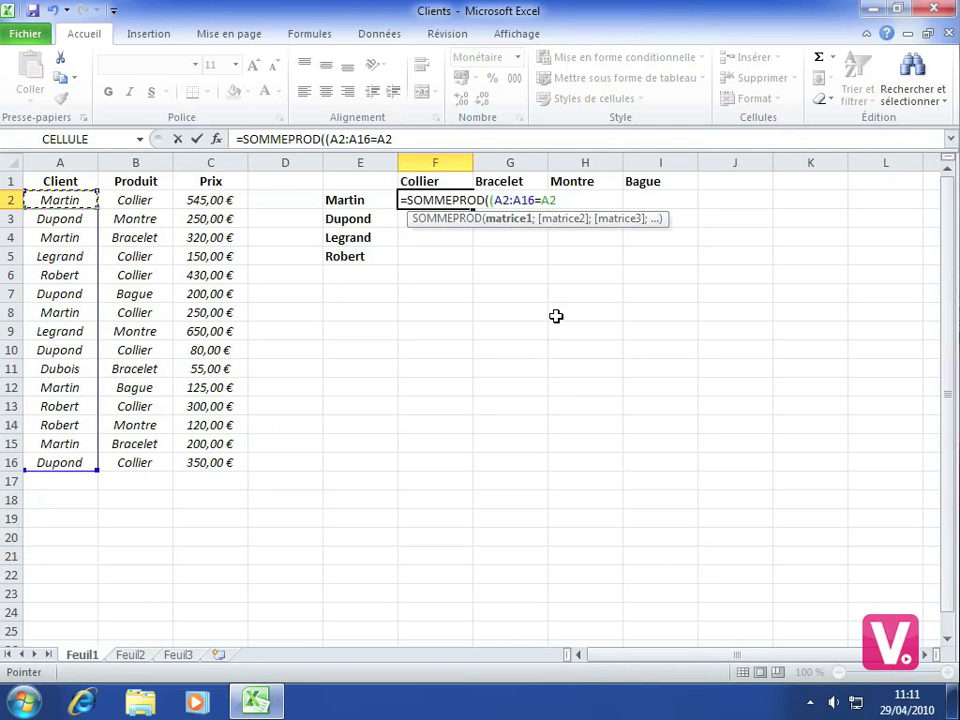
# Multiply the F2 formula's client condition by the product condition (B2:B16=B2)
pyautogui.write(')*(')
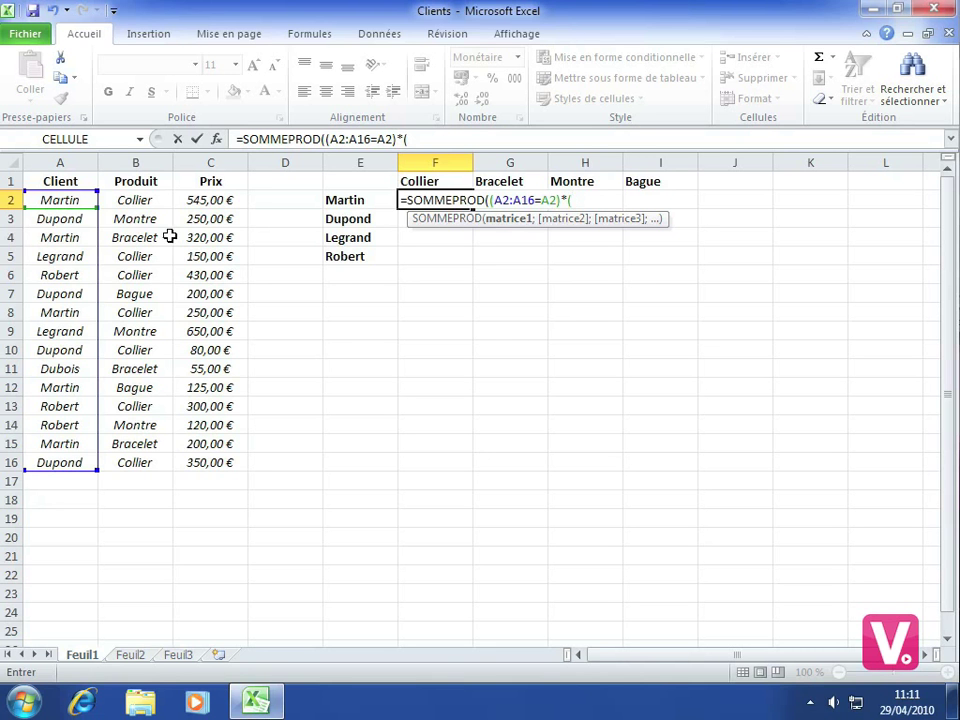
pyautogui.moveTo(128, 200); pyautogui.dragTo(139, 476)
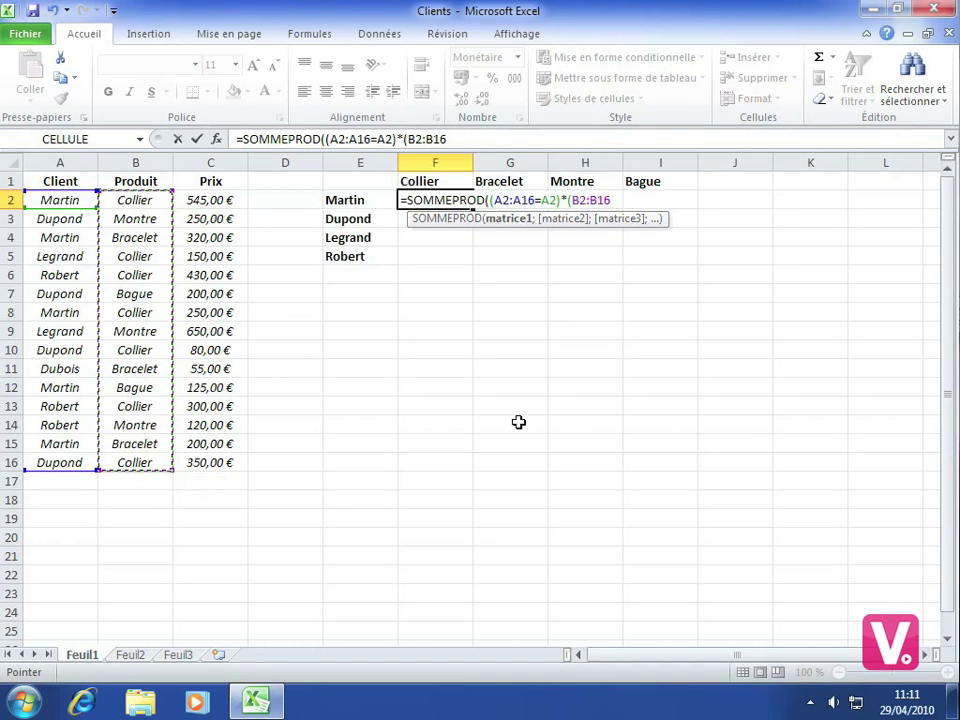
pyautogui.write('=')
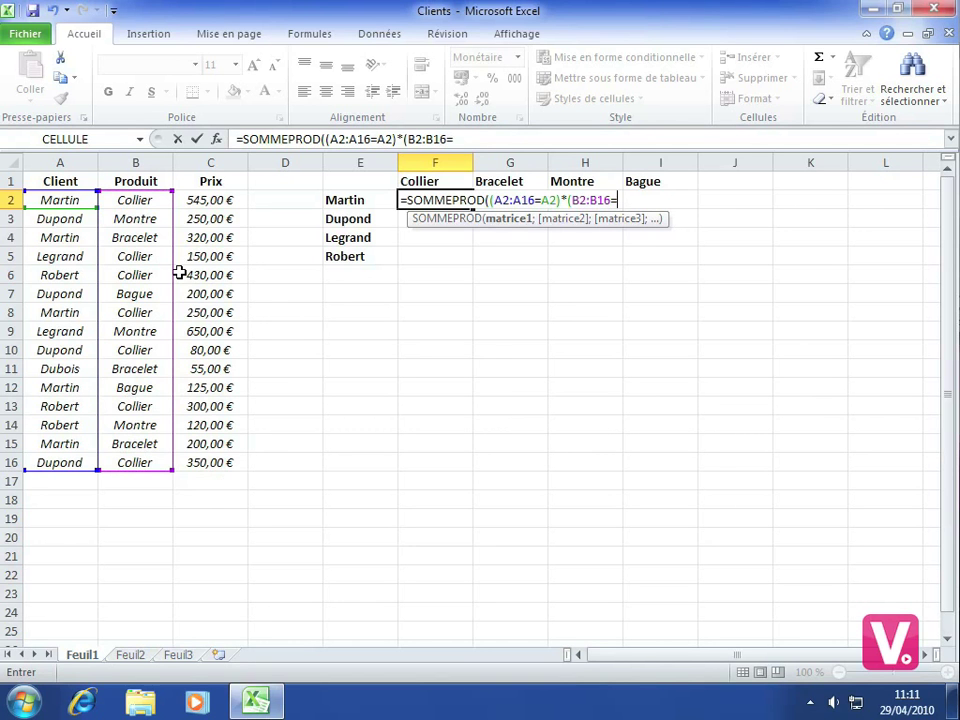
pyautogui.click(133, 199)
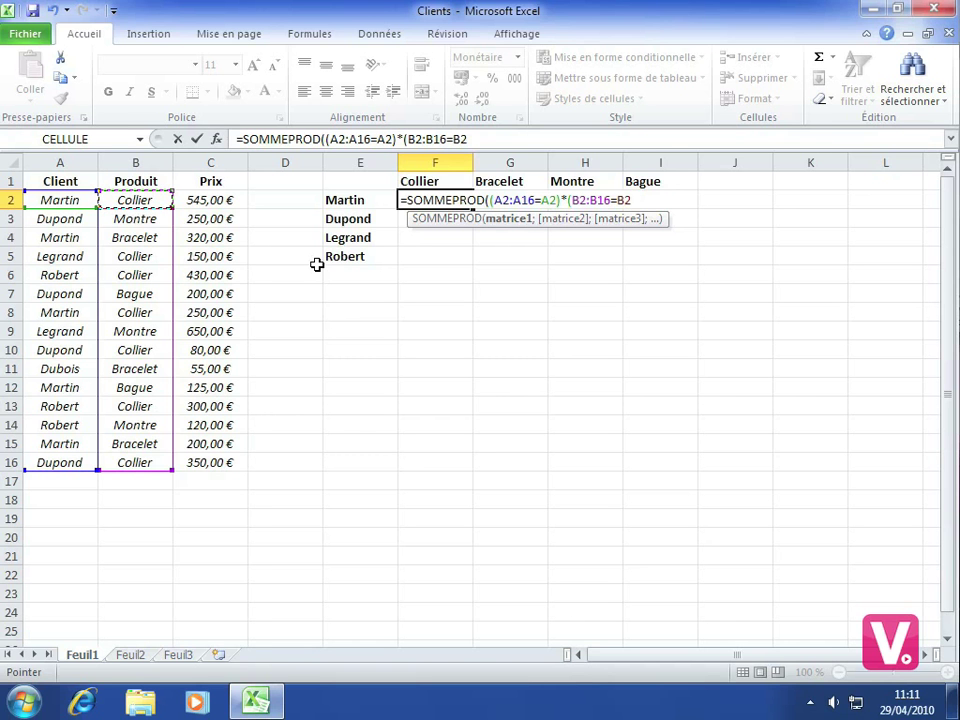
# Add the price range (C2:C16) as the last factor of the F2 formula and enter it
pyautogui.write(')*(')
pyautogui.moveTo(200, 200); pyautogui.dragTo(204, 462)
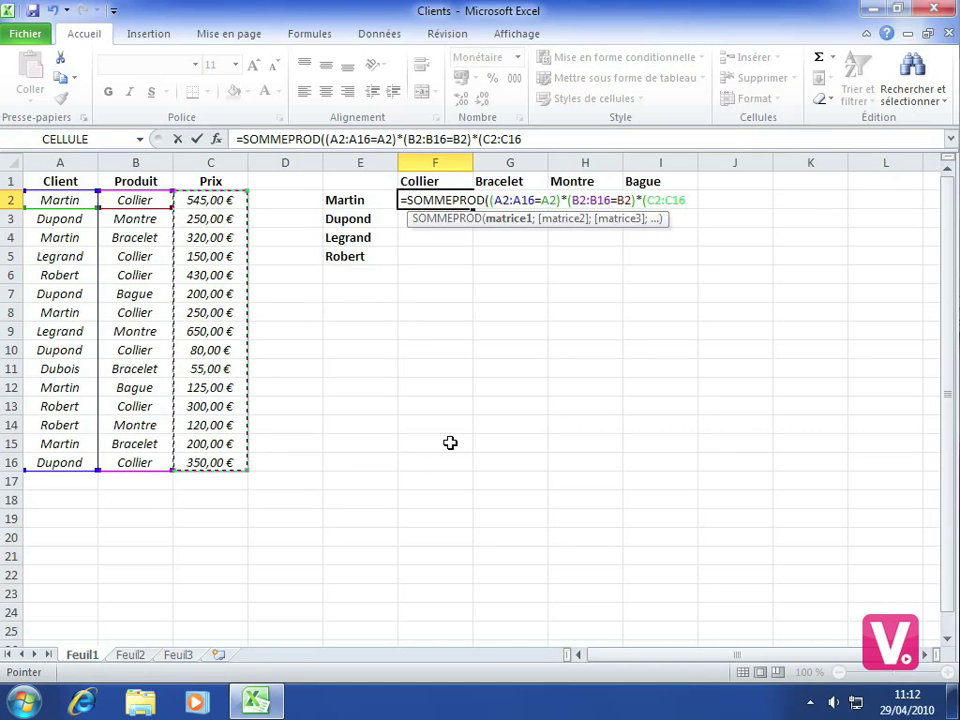
pyautogui.write(')')
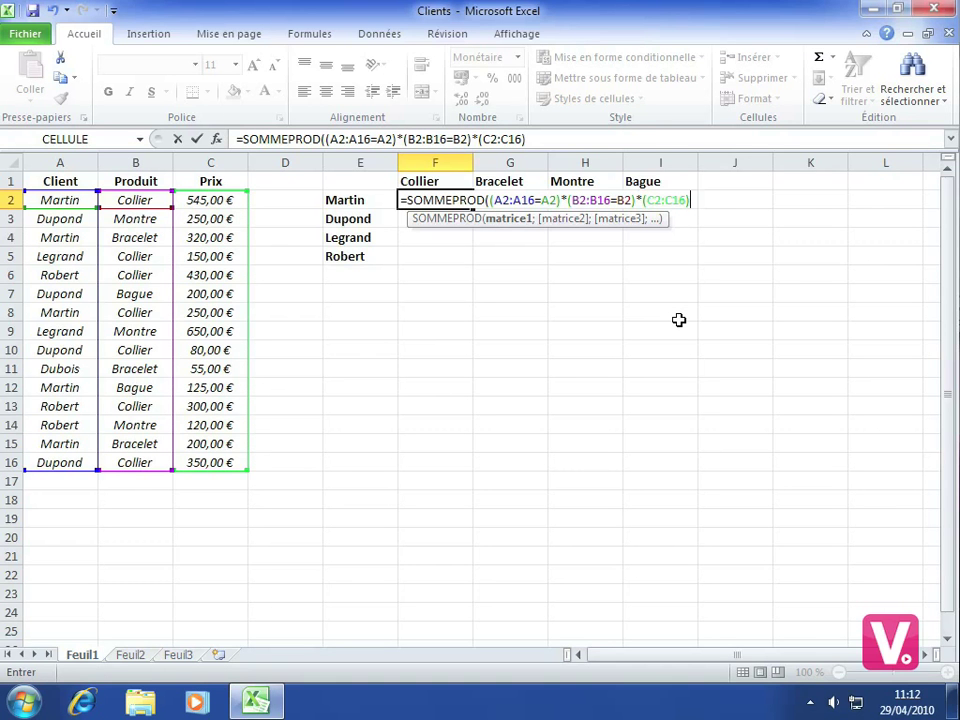
pyautogui.write(')')
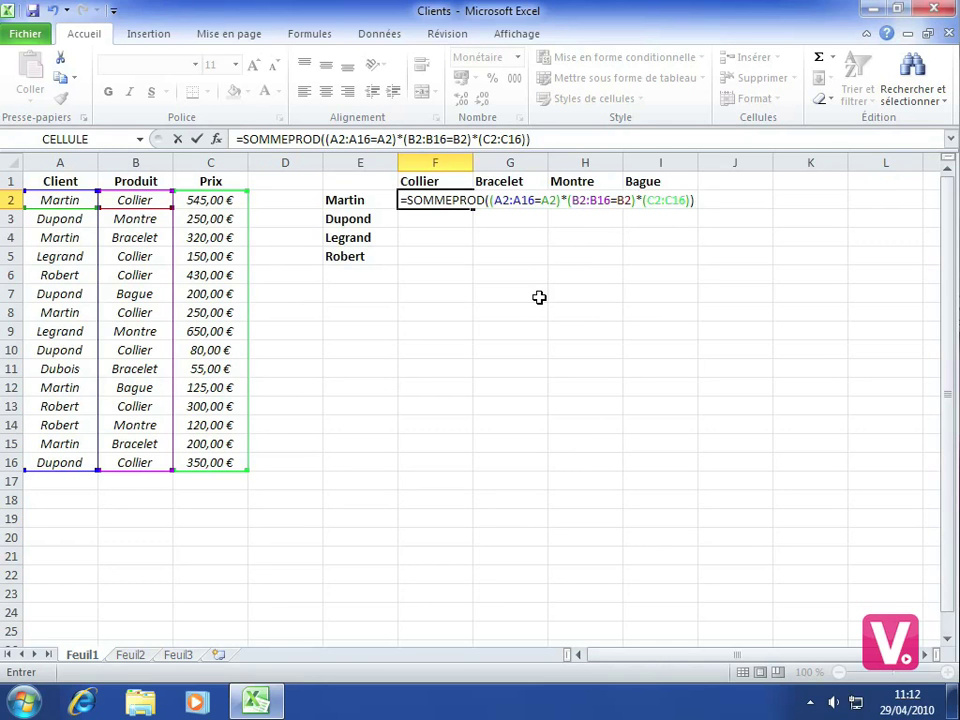
pyautogui.press('Return')
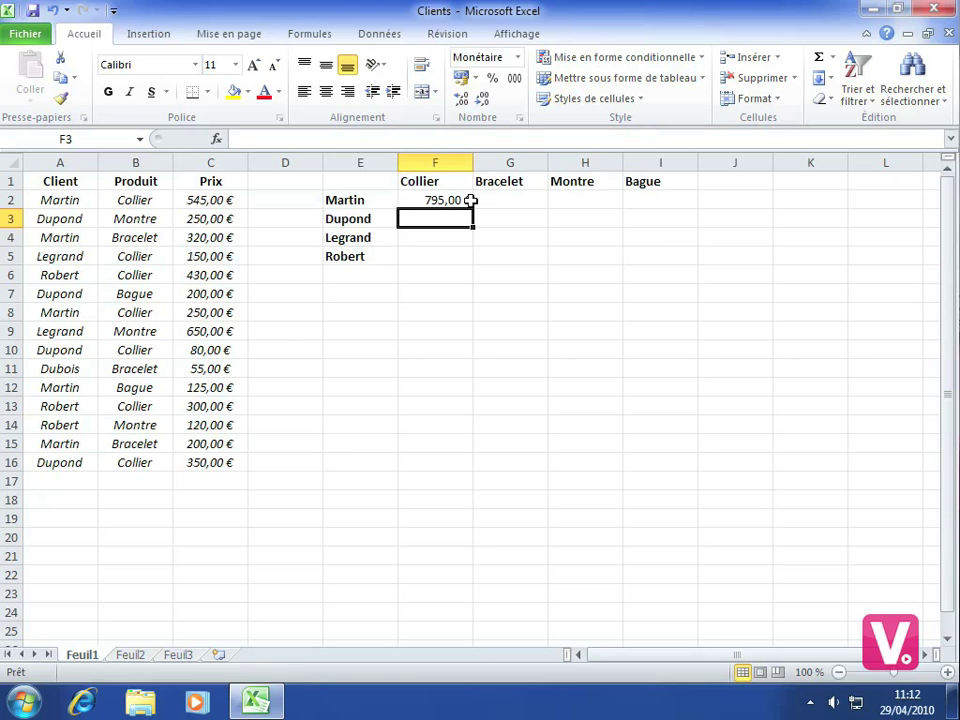
# Start a SOMMEPROD formula in cell I3 with the client condition (A2:A16=A3) as its first factor
pyautogui.click(644, 222)
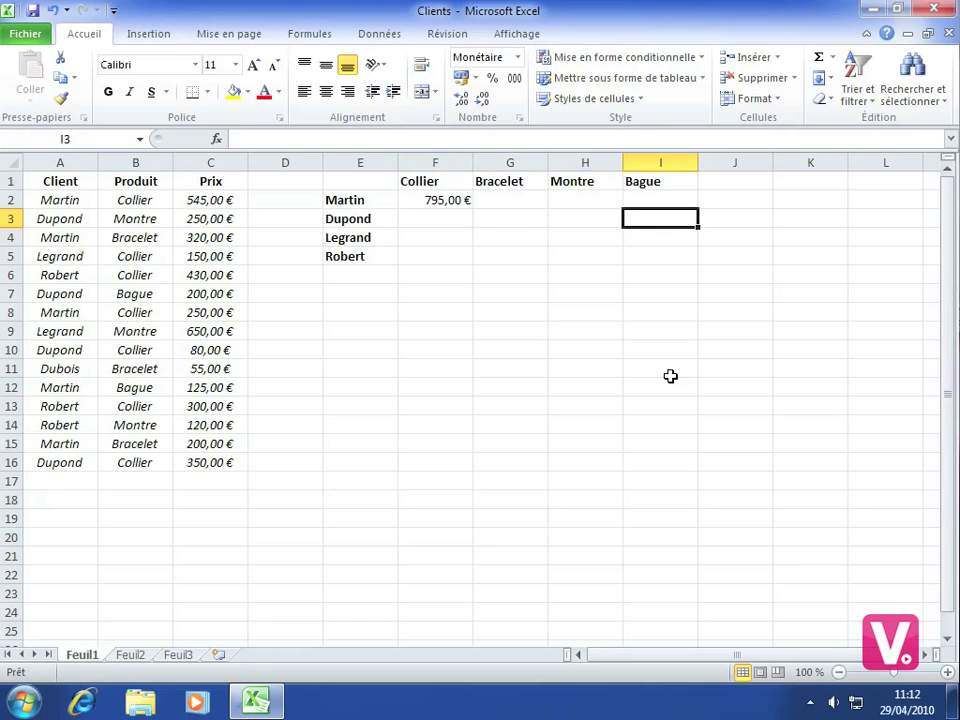
pyautogui.write('=')
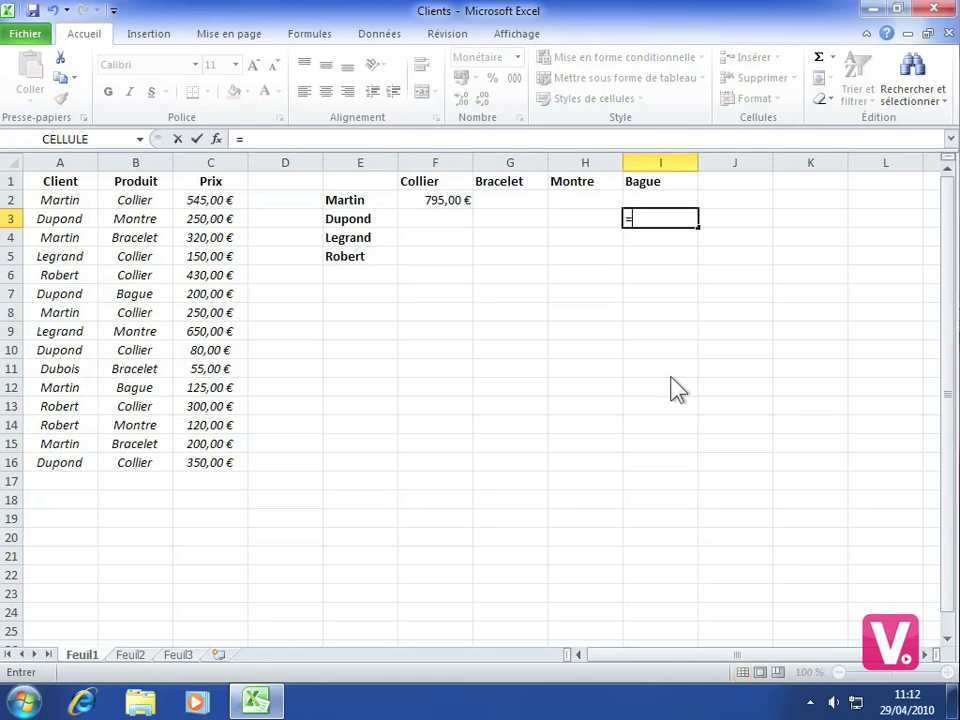
pyautogui.write('somme')
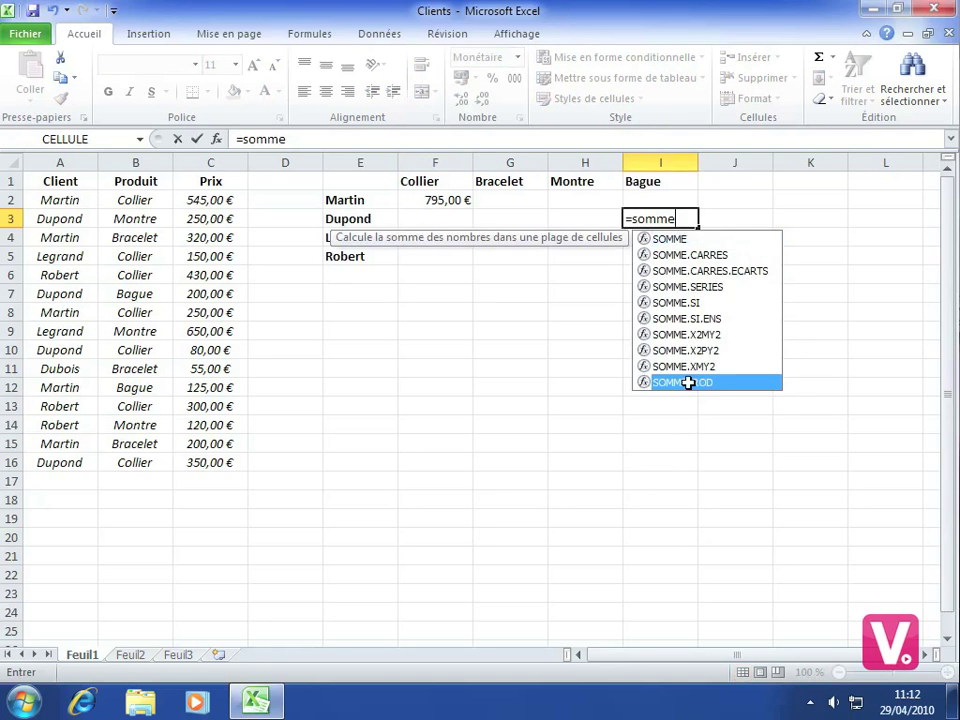
pyautogui.doubleClick(686, 382)
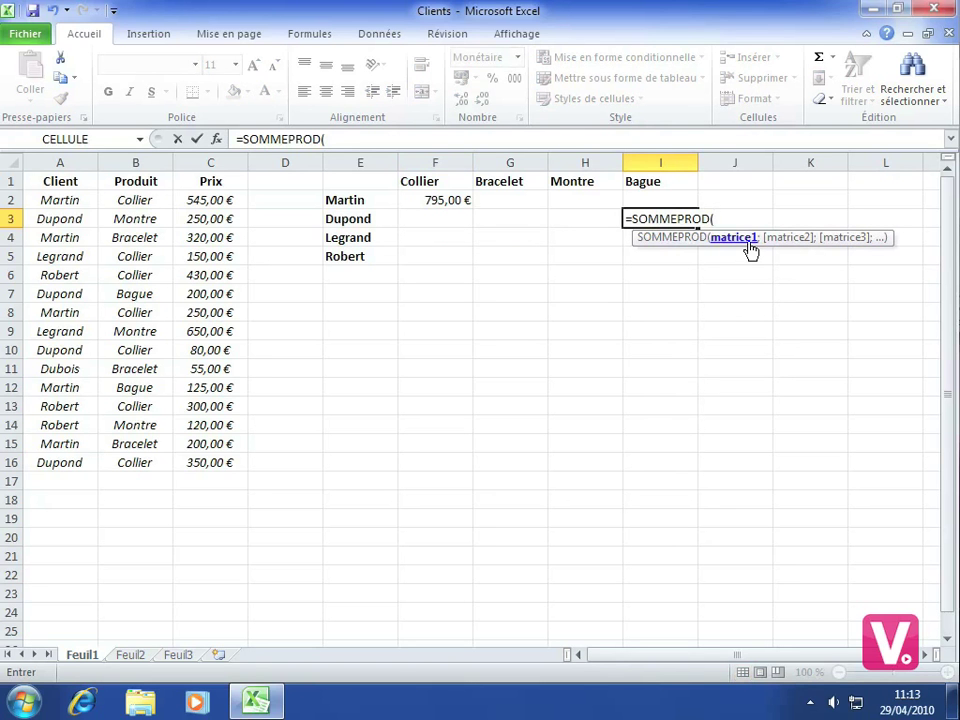
pyautogui.write('(')
pyautogui.moveTo(57, 200); pyautogui.dragTo(57, 463)
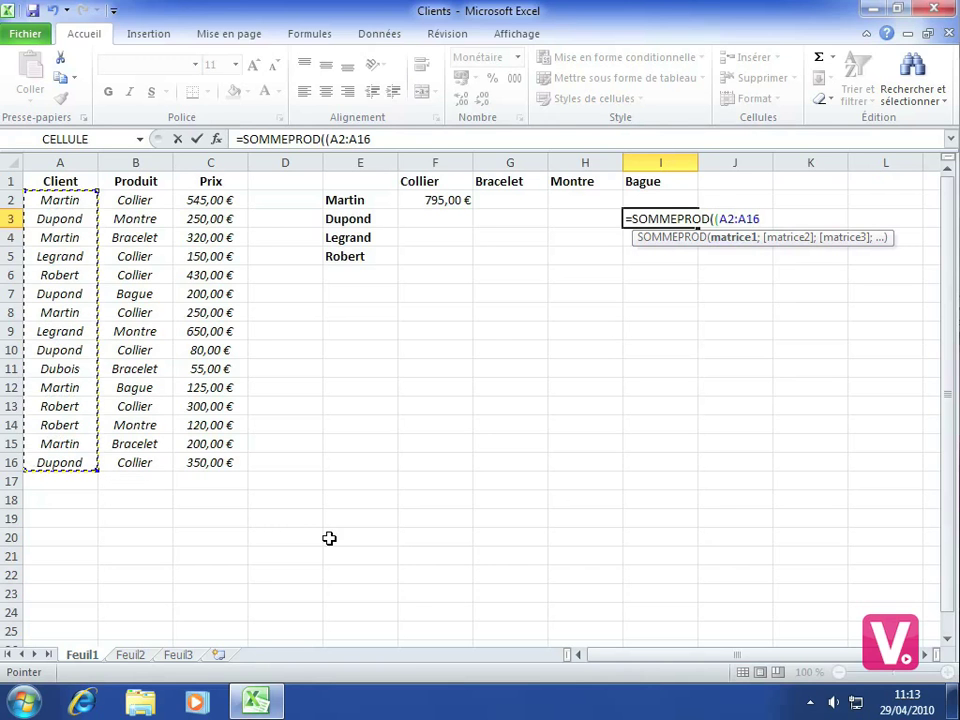
pyautogui.write('=')
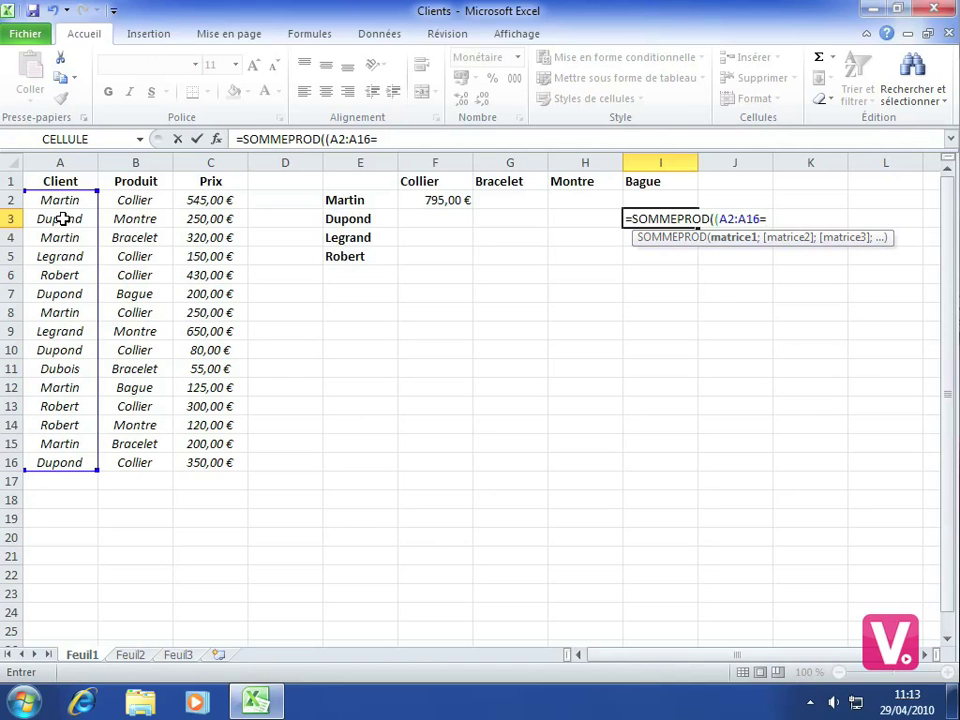
pyautogui.click(62, 218)
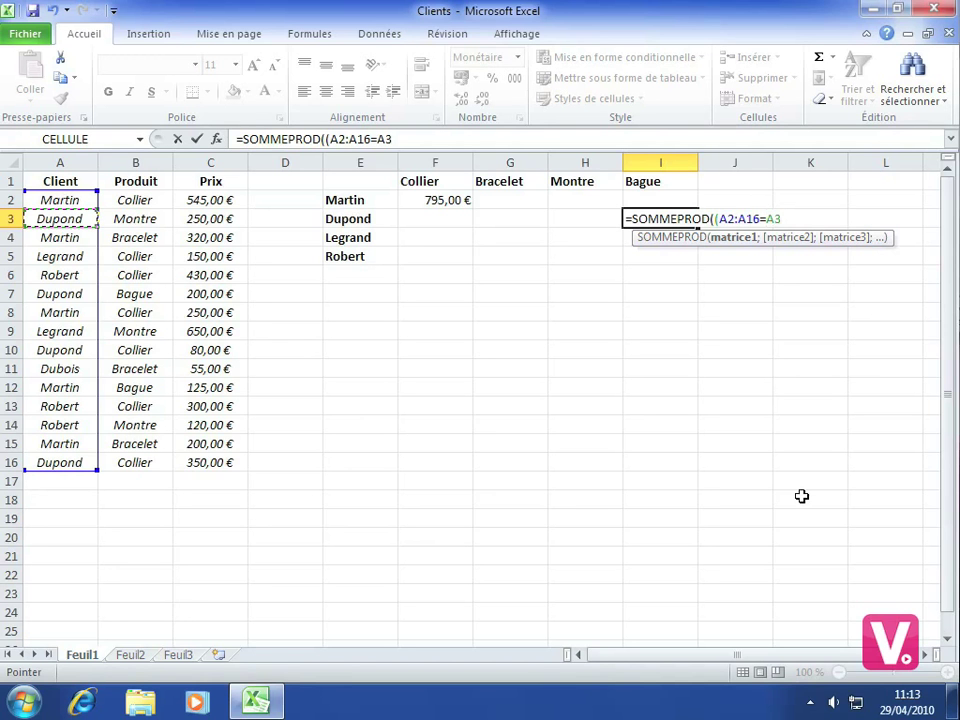
# Multiply the I3 formula's client condition by the Bague product condition (B2:B16=B7)
pyautogui.write(')*(')
pyautogui.moveTo(133, 201); pyautogui.dragTo(139, 476)
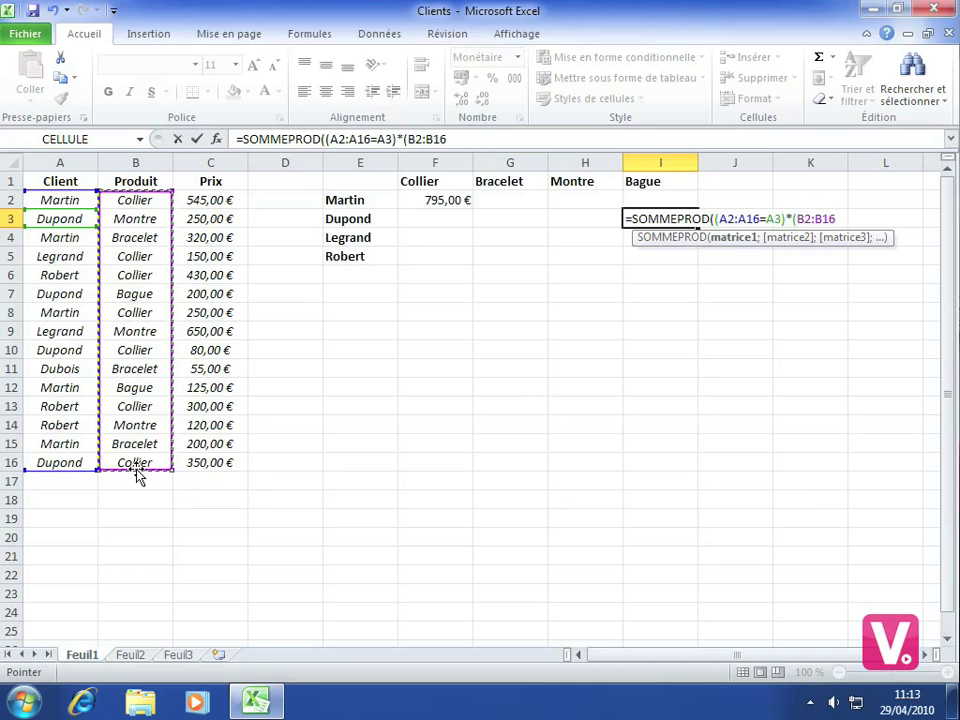
pyautogui.write('=')
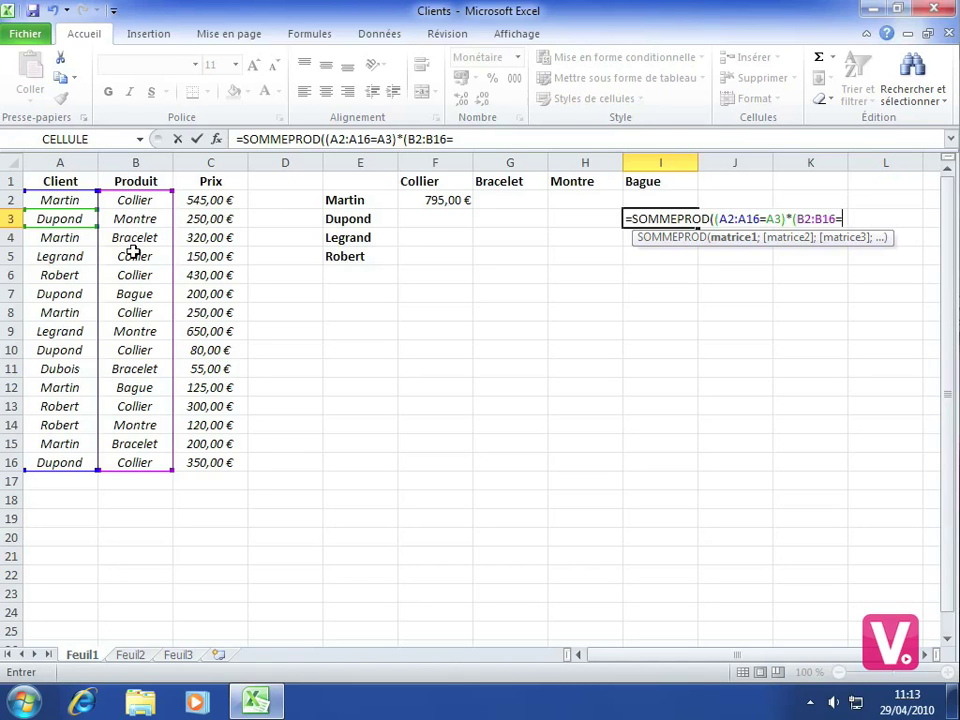
pyautogui.click(134, 294)
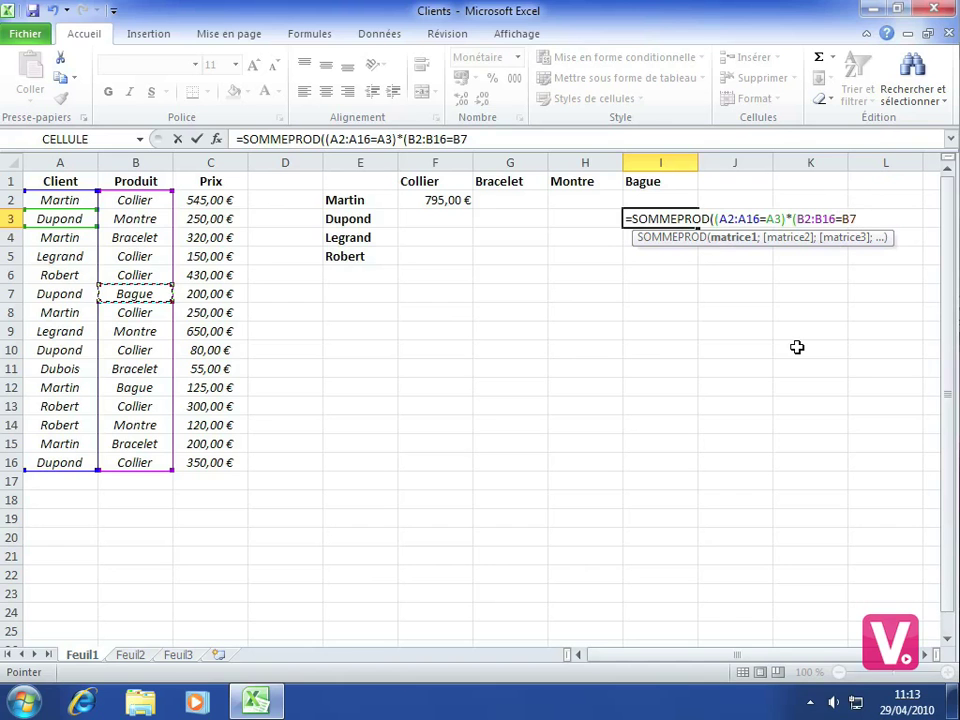
# Complete the I3 formula with the price range (C2:C16) as its last factor and enter it
pyautogui.write(')*(')
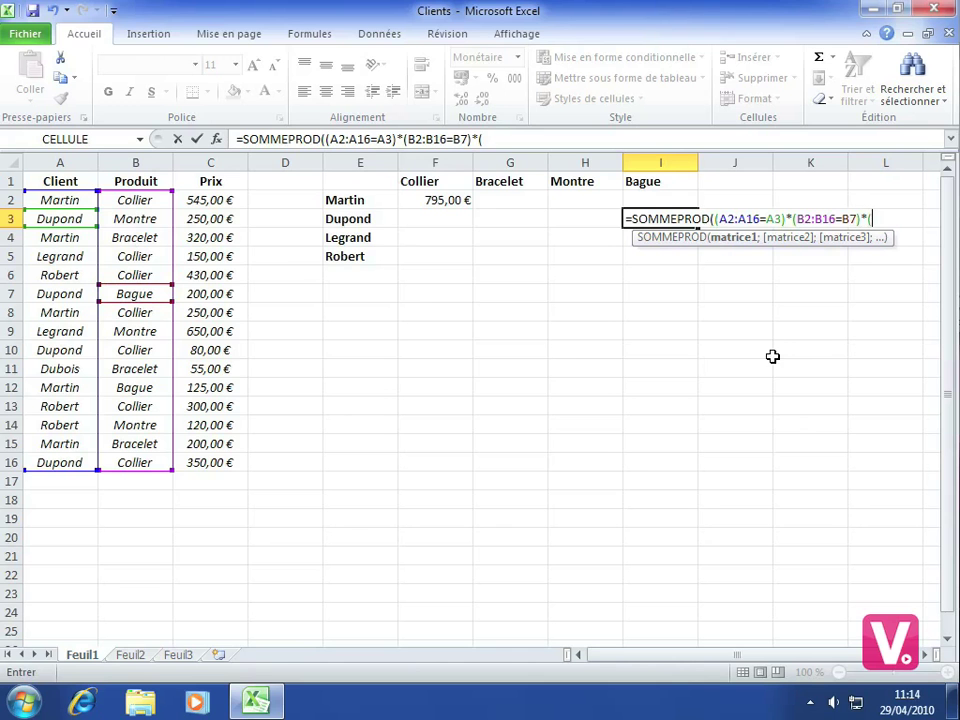
pyautogui.moveTo(202, 200); pyautogui.dragTo(205, 455)
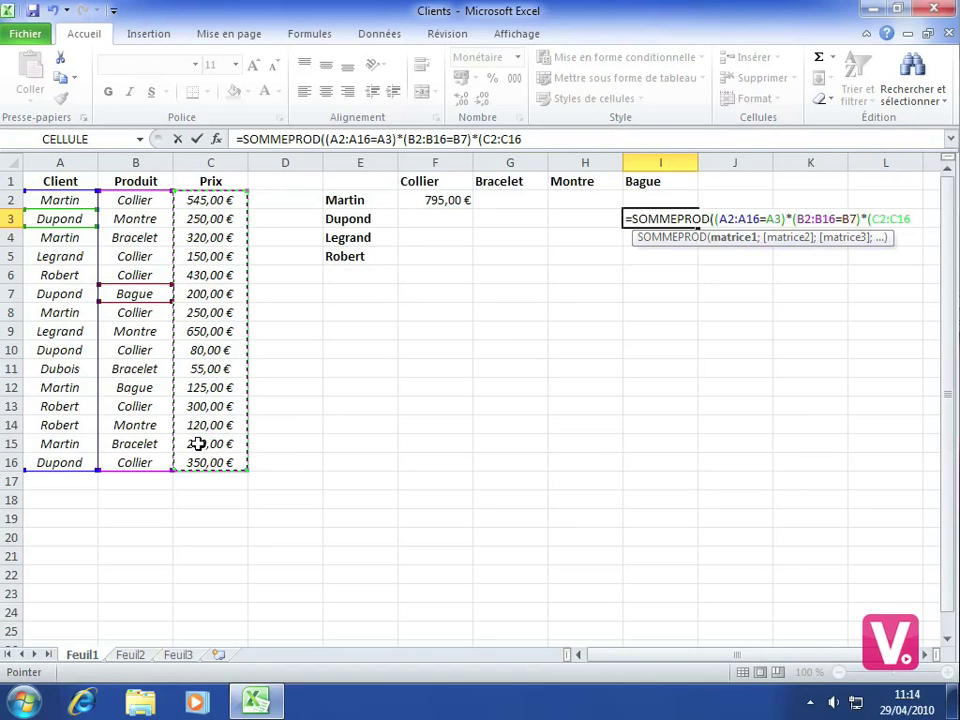
pyautogui.write('))')
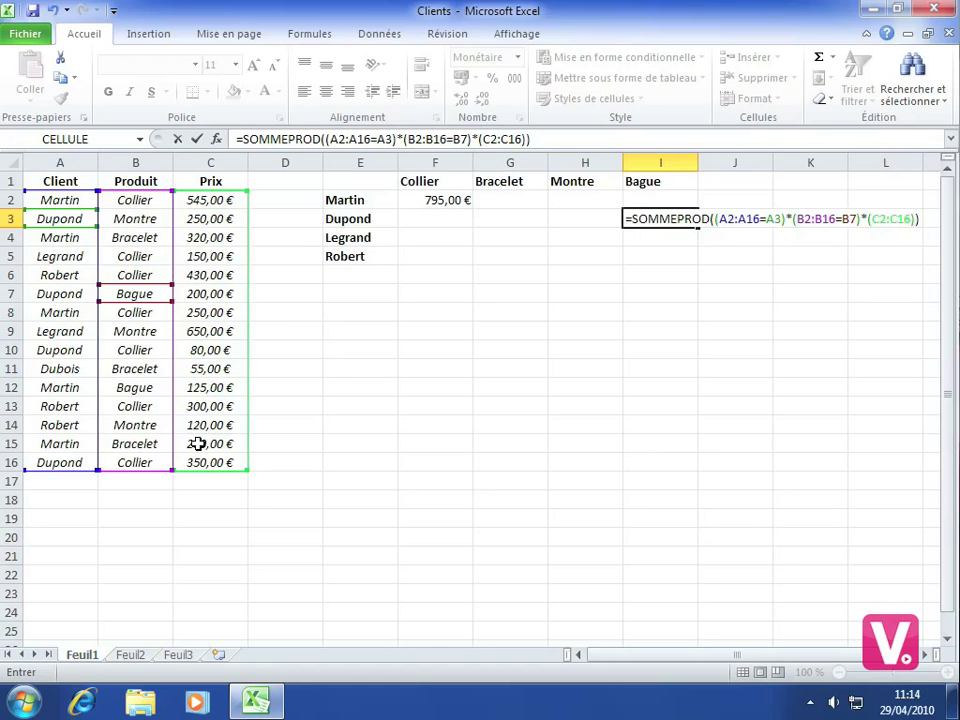
pyautogui.press('Return')
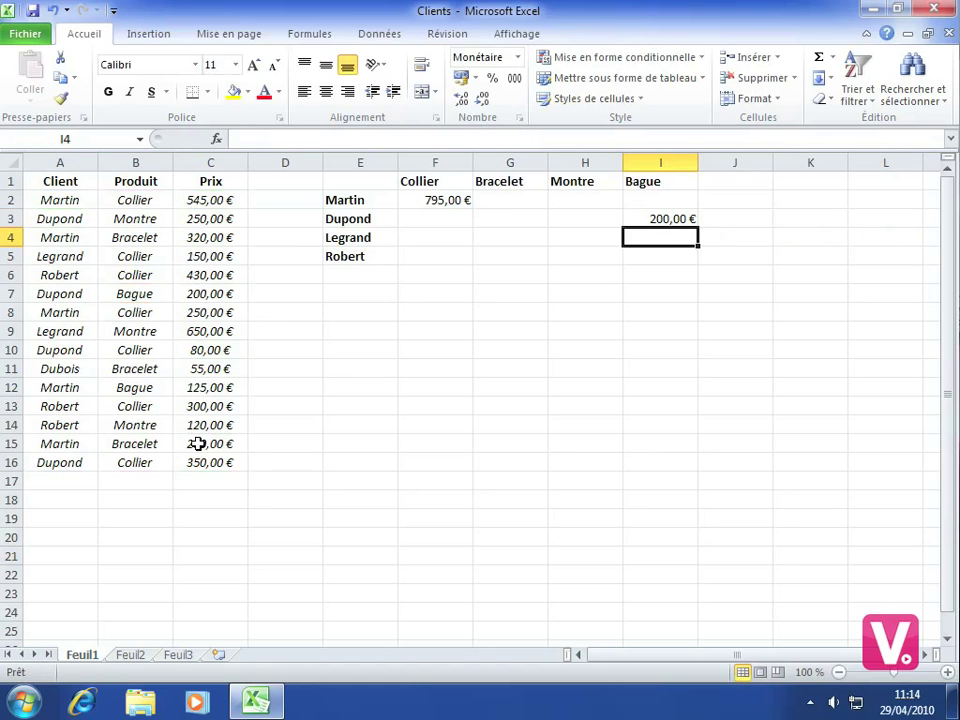